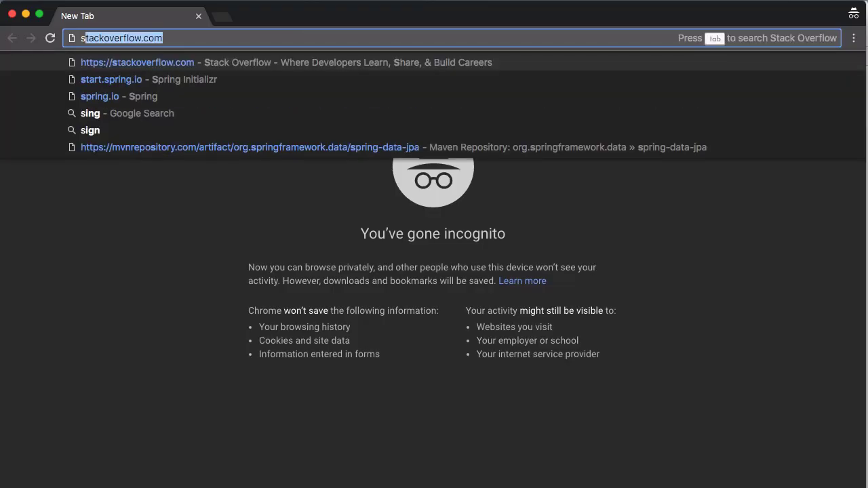
- Load spring.io and go to its Projects page listing Spring Boot and Spring Framework
{"action": "type", "text": "pring.io"}
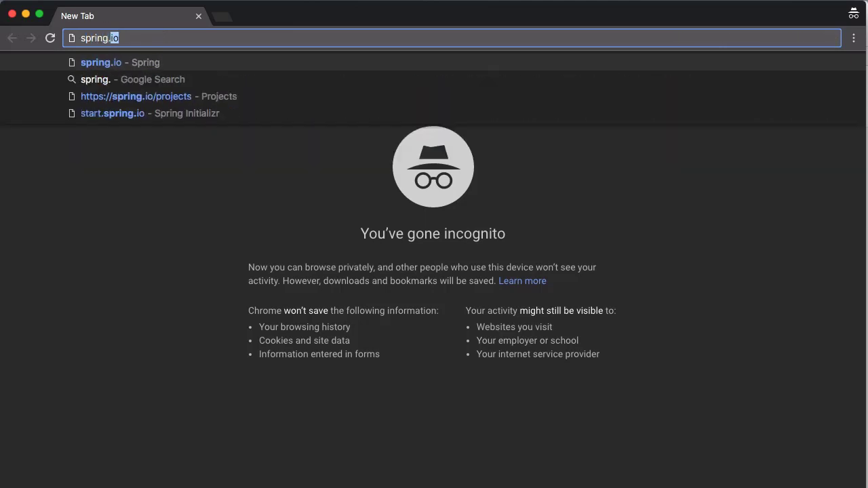
{"action": "key", "text": "Return"}
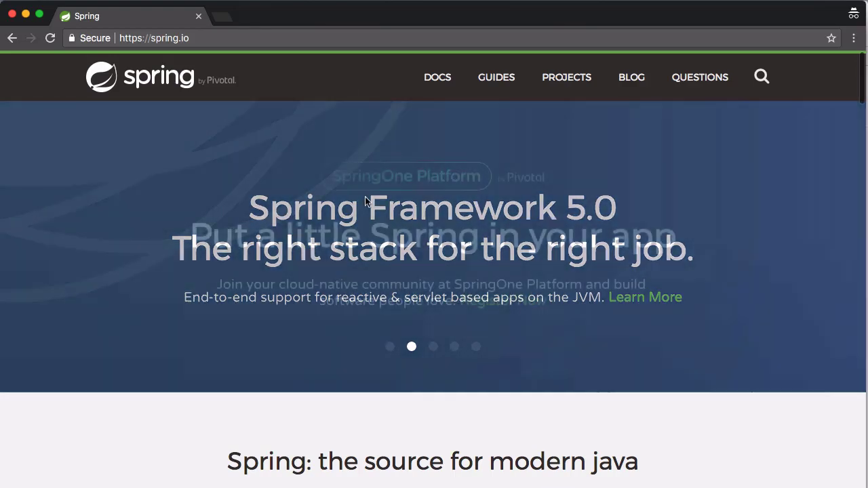
{"action": "scroll", "coordinate": [365, 197], "scroll_direction": "down", "scroll_amount": 15}
{"action": "scroll", "coordinate": [365, 197], "scroll_direction": "down", "scroll_amount": 20}
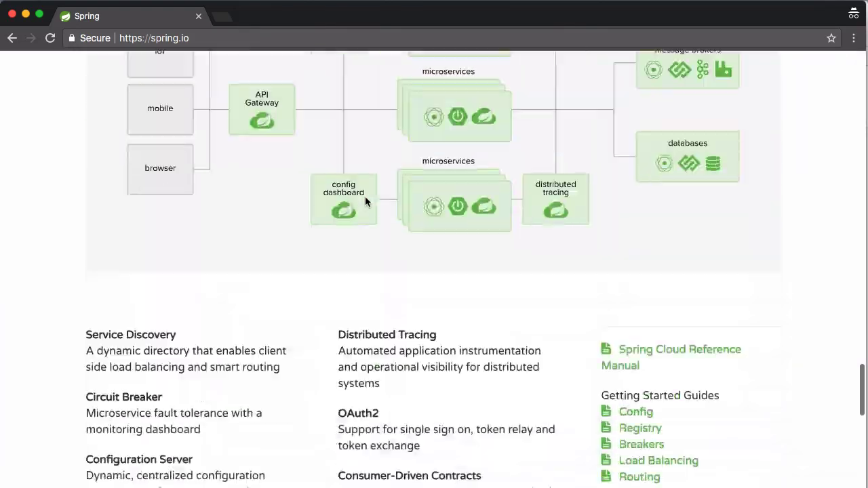
{"action": "scroll", "coordinate": [365, 198], "scroll_direction": "up", "scroll_amount": 15}
{"action": "scroll", "coordinate": [365, 202], "scroll_direction": "up", "scroll_amount": 15}
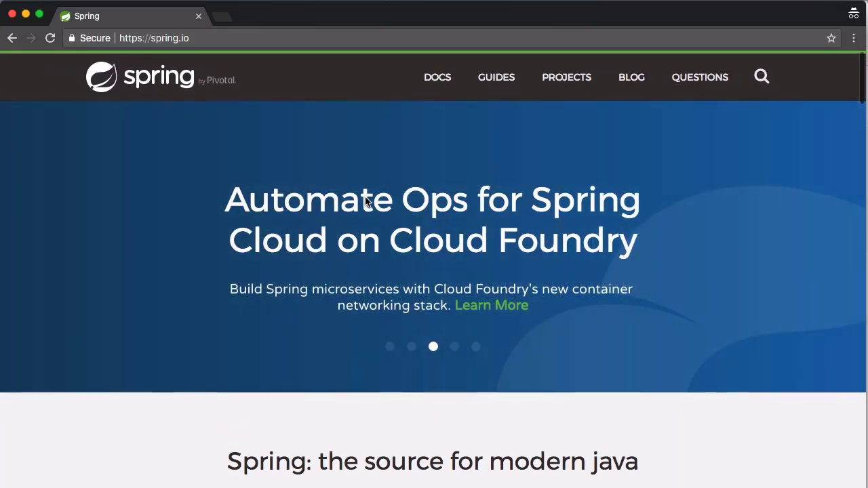
{"action": "left_click", "coordinate": [573, 85]}
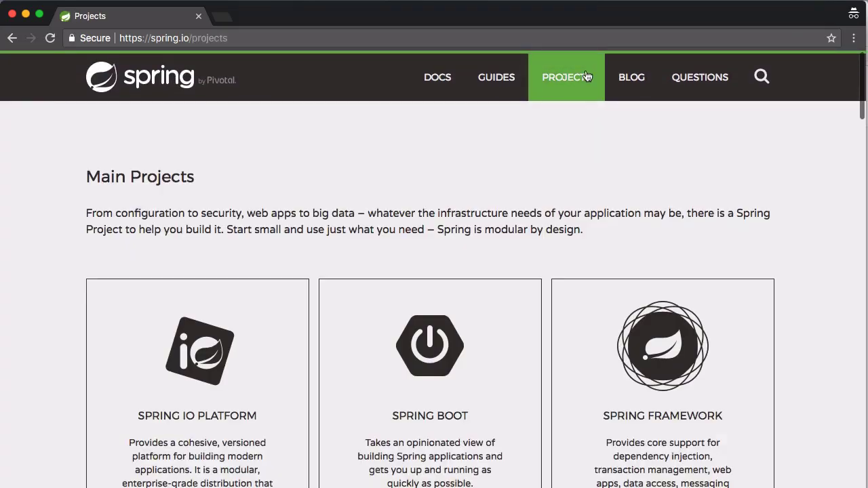
{"action": "scroll", "coordinate": [820, 202], "scroll_direction": "down", "scroll_amount": 20}
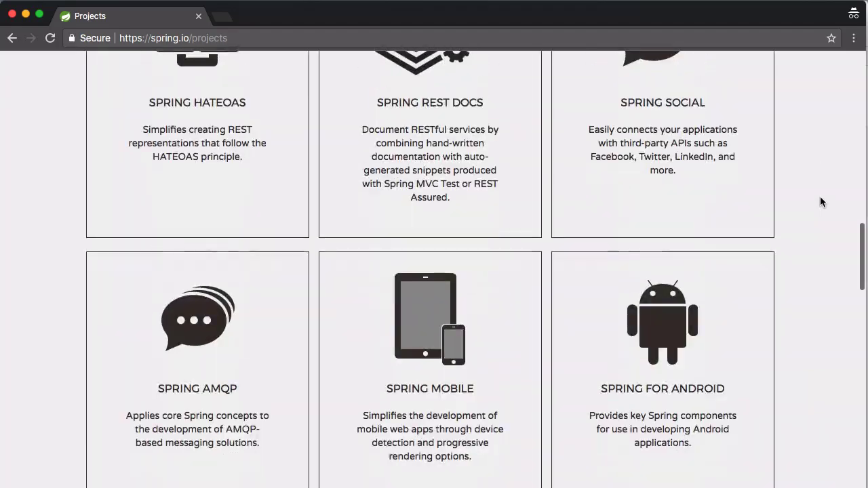
{"action": "scroll", "coordinate": [826, 198], "scroll_direction": "up", "scroll_amount": 12}
{"action": "scroll", "coordinate": [826, 197], "scroll_direction": "up", "scroll_amount": 10}
{"action": "scroll", "coordinate": [826, 197], "scroll_direction": "down", "scroll_amount": 20}
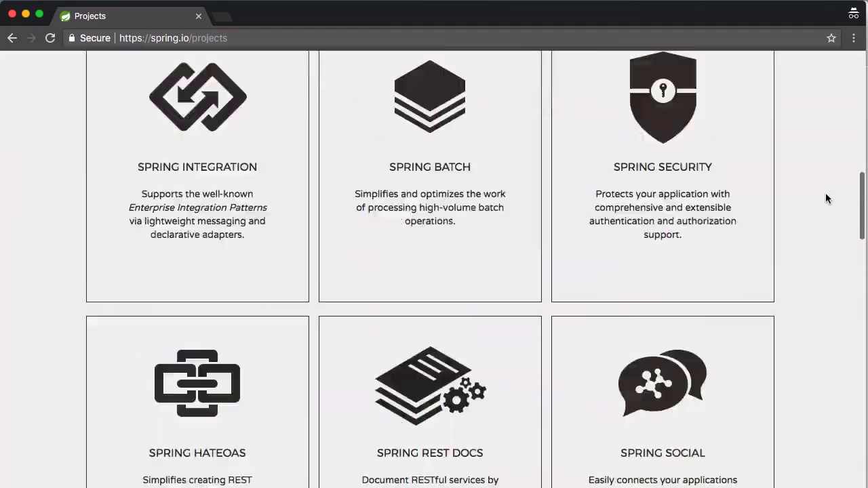
{"action": "scroll", "coordinate": [826, 197], "scroll_direction": "up", "scroll_amount": 15}
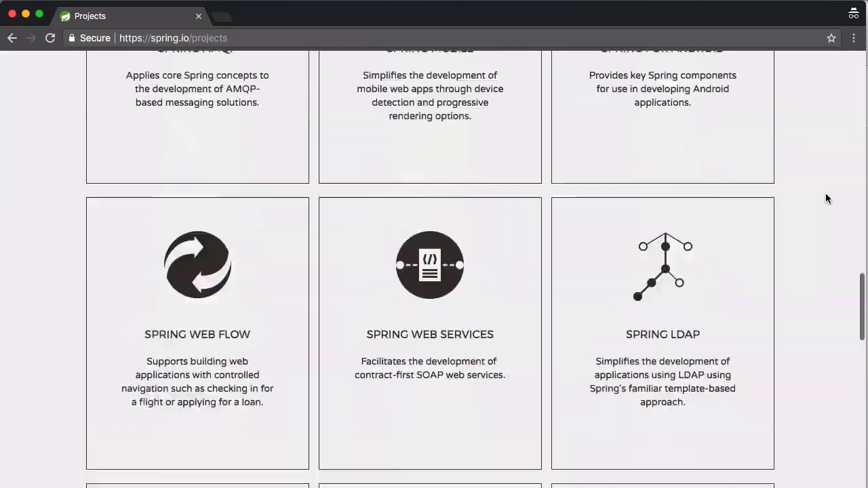
{"action": "scroll", "coordinate": [825, 198], "scroll_direction": "up", "scroll_amount": 5}
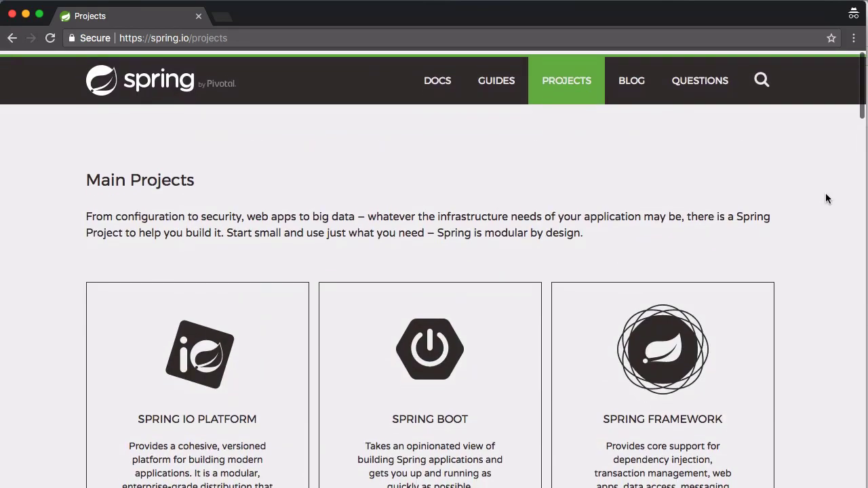
{"action": "scroll", "coordinate": [825, 198], "scroll_direction": "down", "scroll_amount": 3}
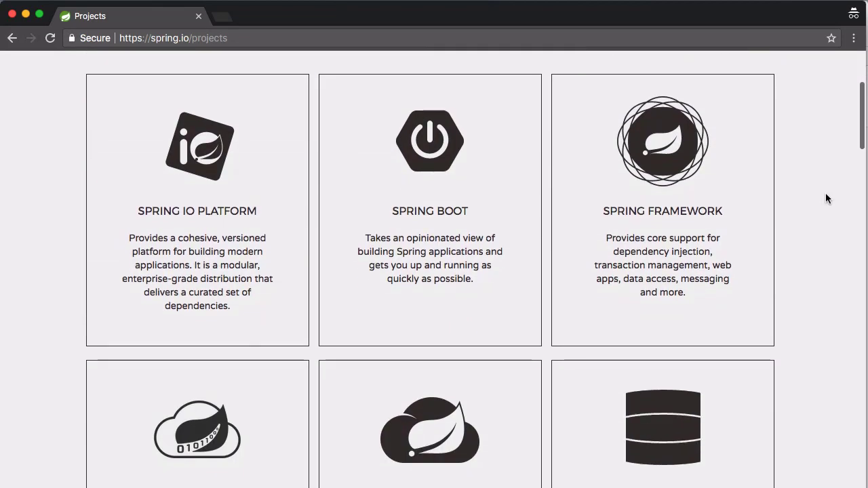
{"action": "scroll", "coordinate": [826, 197], "scroll_direction": "down", "scroll_amount": 7}
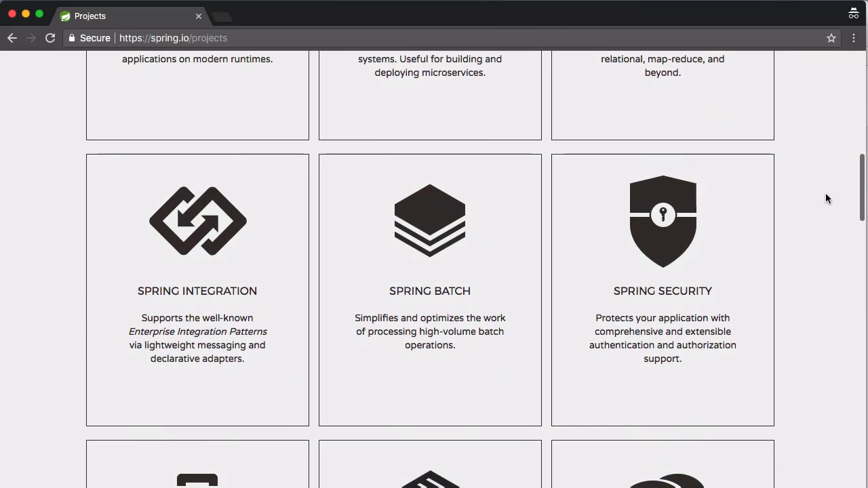
{"action": "scroll", "coordinate": [825, 196], "scroll_direction": "down", "scroll_amount": 10}
{"action": "scroll", "coordinate": [825, 198], "scroll_direction": "down", "scroll_amount": 9}
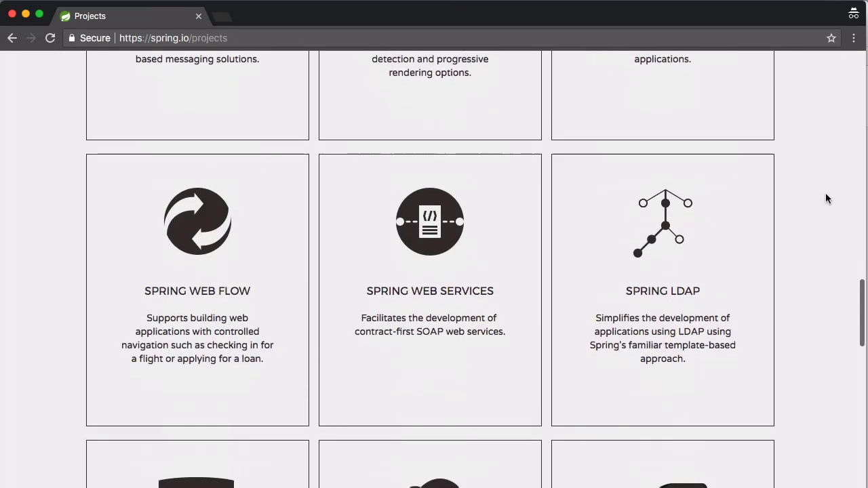
{"action": "scroll", "coordinate": [825, 197], "scroll_direction": "up", "scroll_amount": 2}
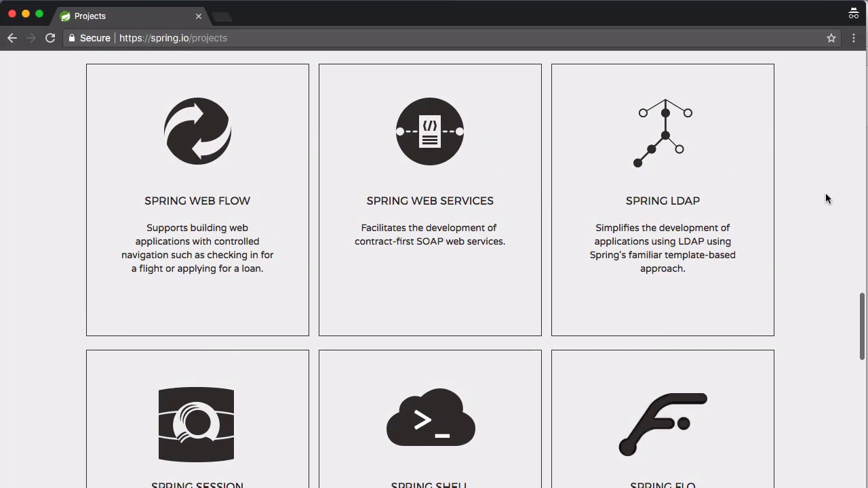
{"action": "scroll", "coordinate": [826, 198], "scroll_direction": "down", "scroll_amount": 9}
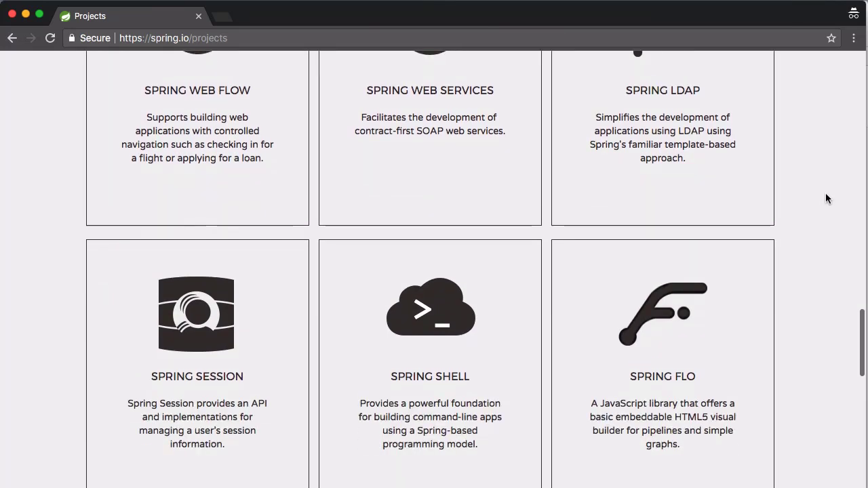
{"action": "scroll", "coordinate": [825, 198], "scroll_direction": "up", "scroll_amount": 20}
{"action": "scroll", "coordinate": [826, 199], "scroll_direction": "up", "scroll_amount": 15}
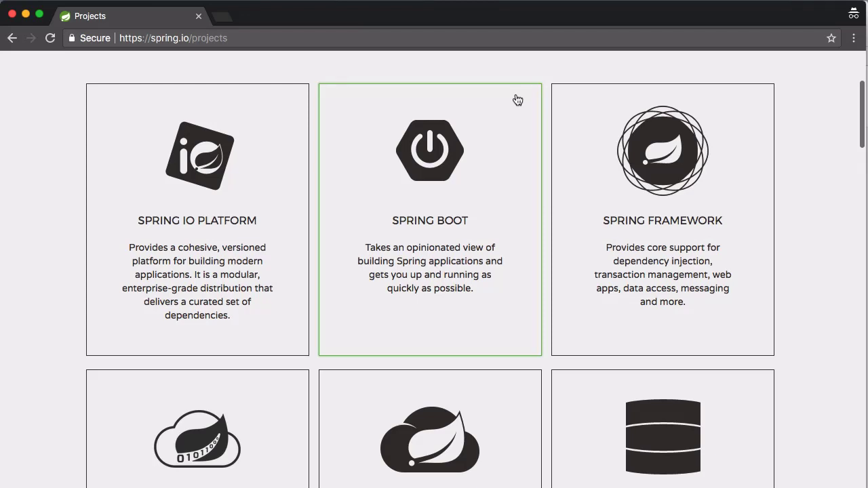
- Open the Spring Framework project and follow its Spring MVC link to the 'Web on Servlet Stack' reference
{"action": "left_click", "coordinate": [563, 112]}
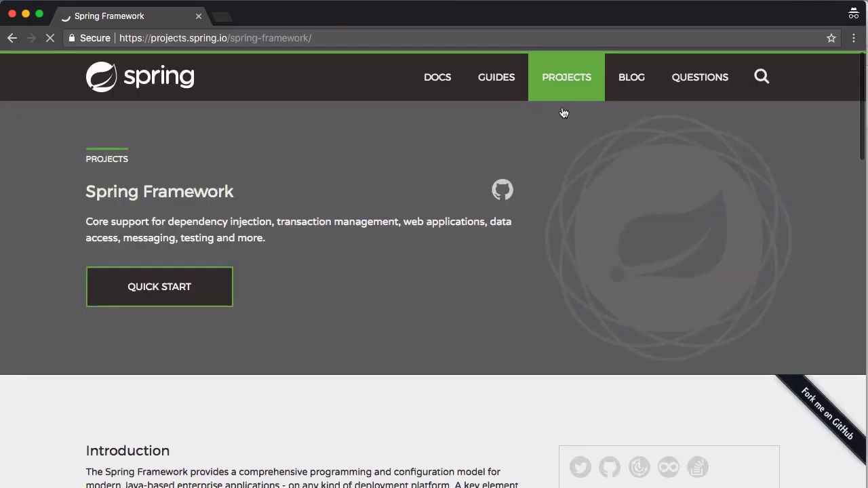
{"action": "scroll", "coordinate": [342, 170], "scroll_direction": "down", "scroll_amount": 3}
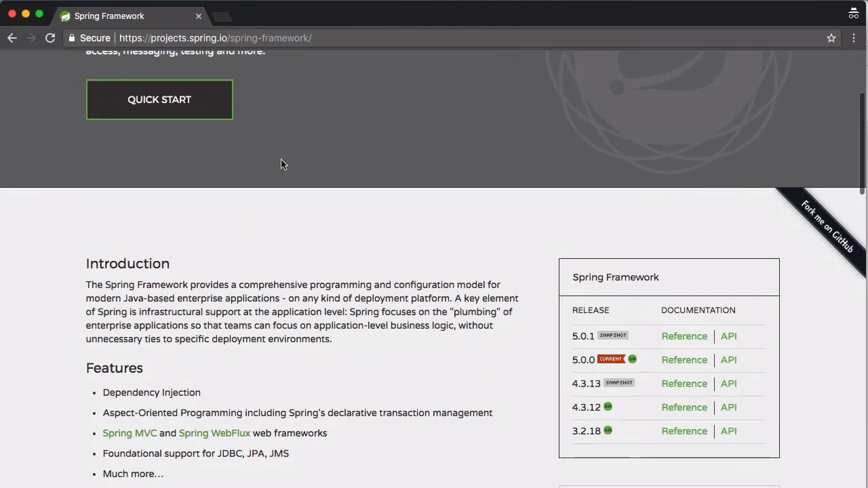
{"action": "scroll", "coordinate": [282, 161], "scroll_direction": "up", "scroll_amount": 3}
{"action": "scroll", "coordinate": [384, 243], "scroll_direction": "down", "scroll_amount": 5}
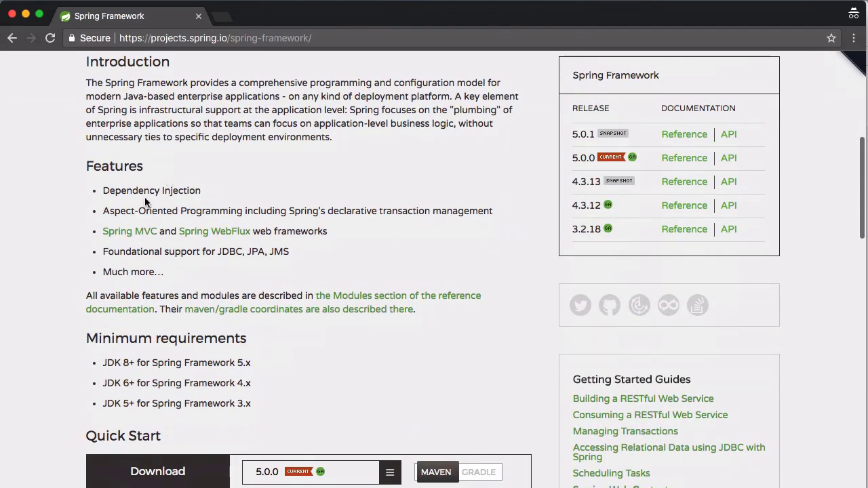
{"action": "left_click_drag", "start_coordinate": [103, 193], "coordinate": [200, 194]}
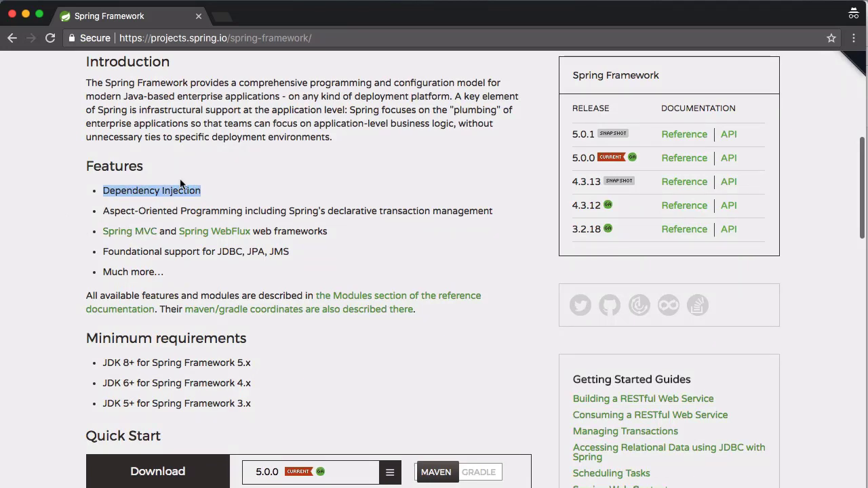
{"action": "left_click", "coordinate": [125, 234]}
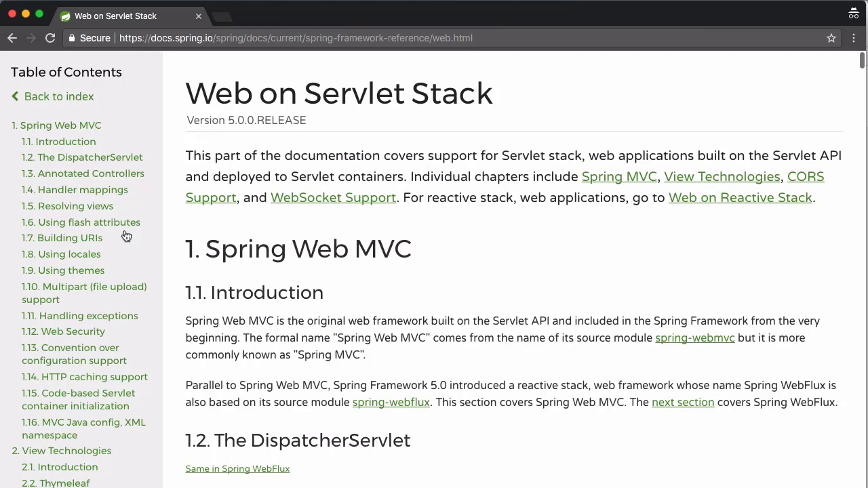
- Go back to the Spring Framework project page and select part of the word 'Dependency'
{"action": "key", "text": "super+bracketleft"}
{"action": "left_click_drag", "start_coordinate": [149, 191], "coordinate": [130, 188]}
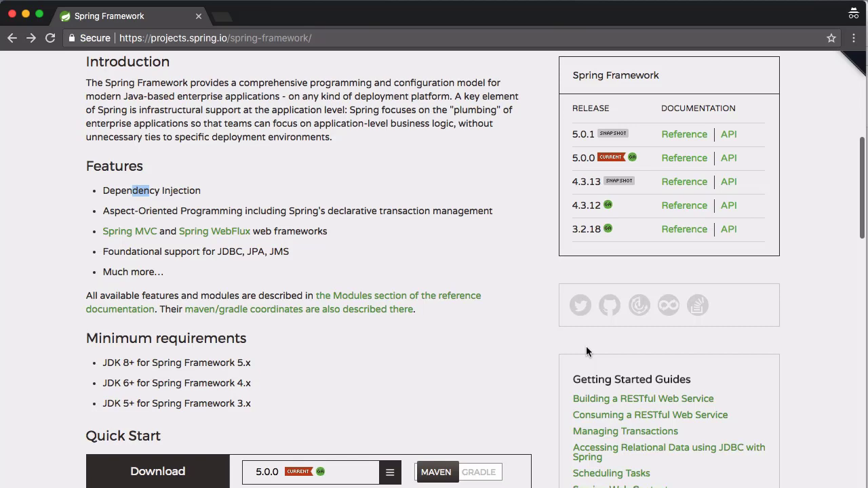
{"action": "scroll", "coordinate": [587, 351], "scroll_direction": "down", "scroll_amount": 5}
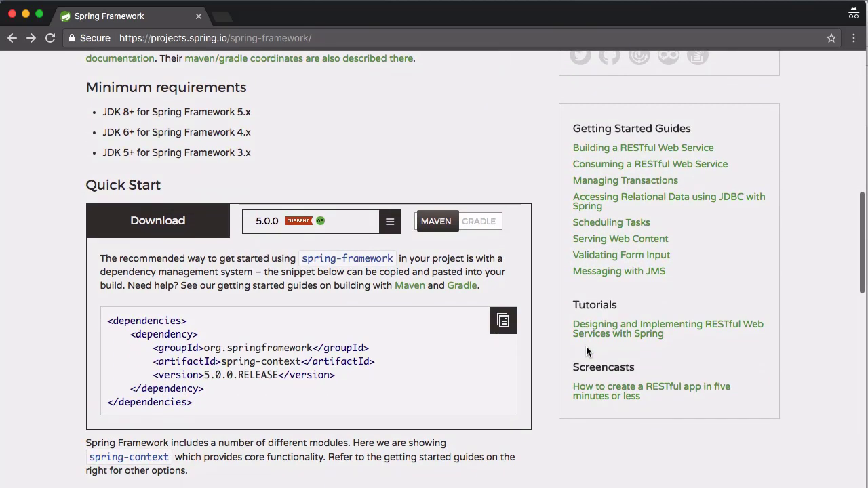
{"action": "scroll", "coordinate": [584, 342], "scroll_direction": "up", "scroll_amount": 10}
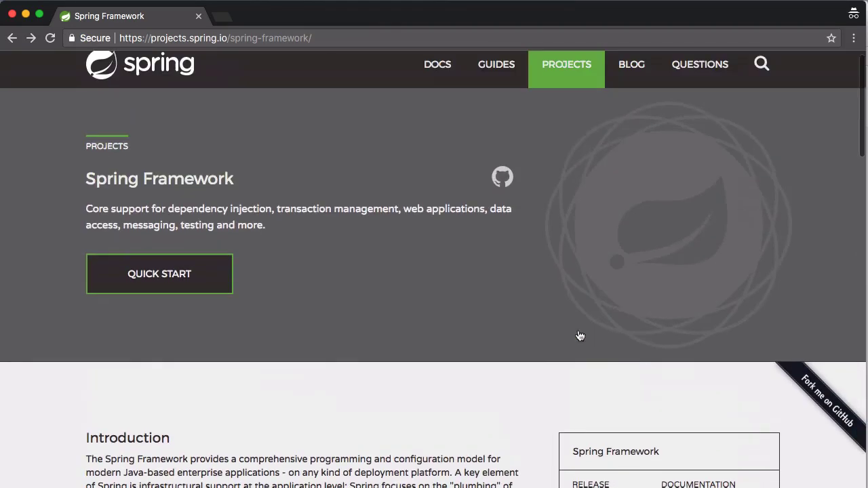
{"action": "scroll", "coordinate": [579, 334], "scroll_direction": "down", "scroll_amount": 2}
{"action": "scroll", "coordinate": [578, 334], "scroll_direction": "down", "scroll_amount": 4}
{"action": "scroll", "coordinate": [578, 334], "scroll_direction": "up", "scroll_amount": 1}
{"action": "scroll", "coordinate": [578, 334], "scroll_direction": "down", "scroll_amount": 1}
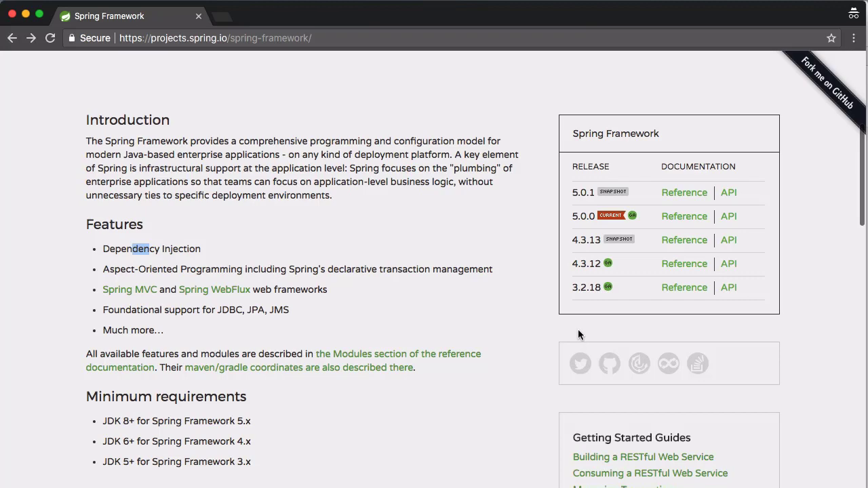
{"action": "scroll", "coordinate": [578, 335], "scroll_direction": "down", "scroll_amount": 5}
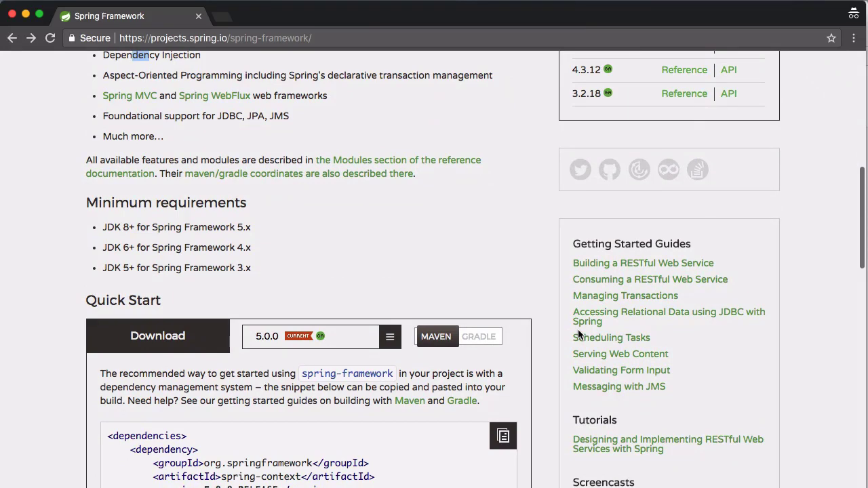
{"action": "scroll", "coordinate": [578, 329], "scroll_direction": "up", "scroll_amount": 4}
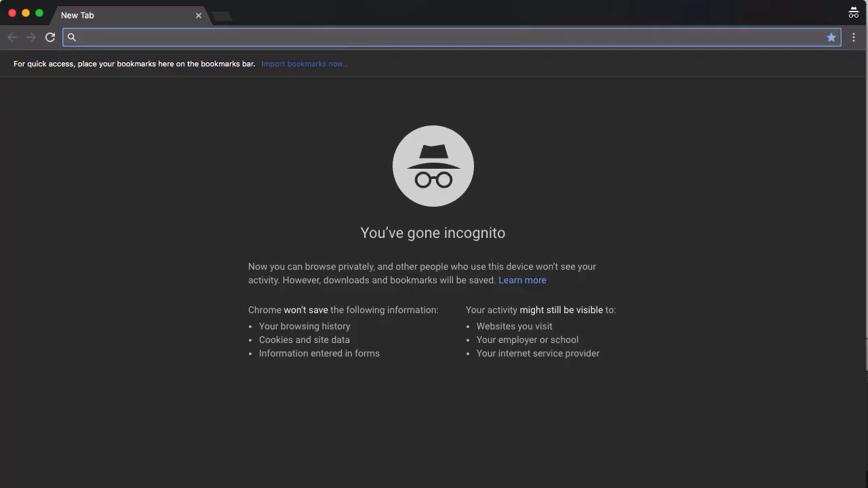
{"action": "type", "text": "ecl"}
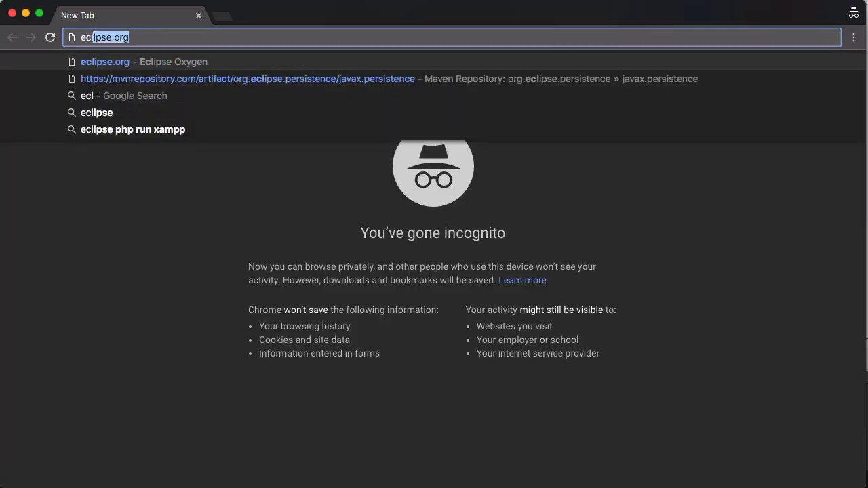
{"action": "key", "text": "Return"}
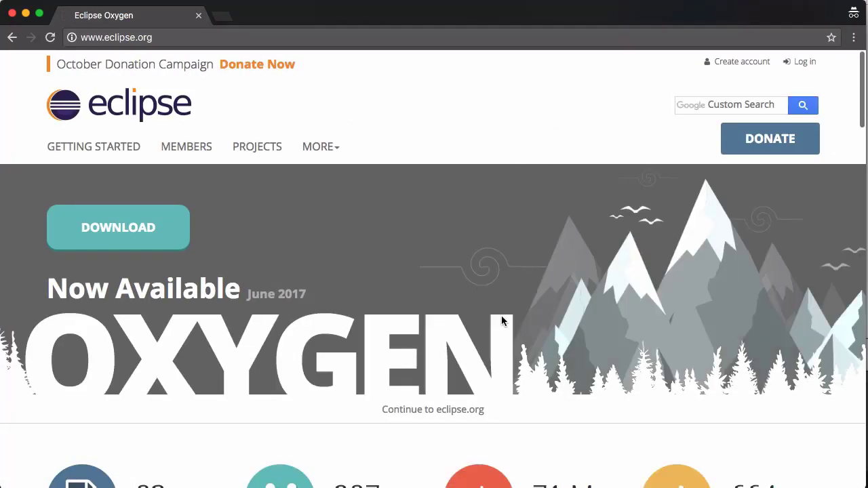
{"action": "scroll", "coordinate": [502, 315], "scroll_direction": "down", "scroll_amount": 2}
{"action": "scroll", "coordinate": [502, 296], "scroll_direction": "down", "scroll_amount": 5}
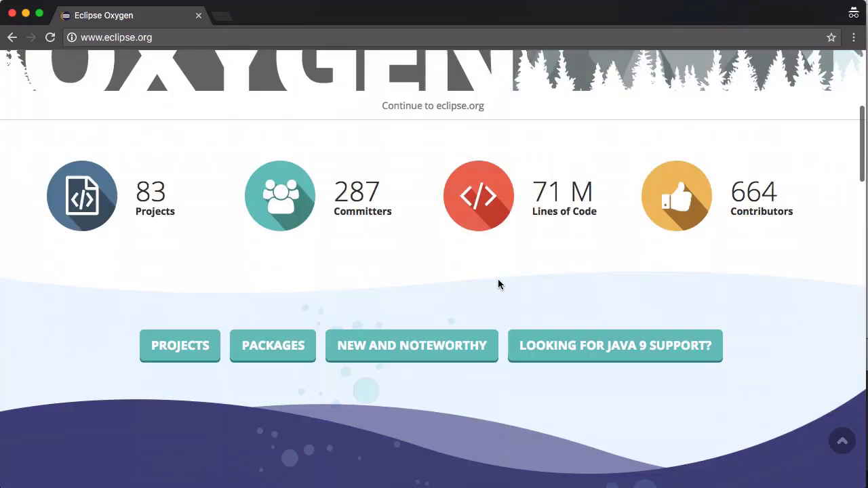
{"action": "scroll", "coordinate": [498, 279], "scroll_direction": "up", "scroll_amount": 3}
{"action": "scroll", "coordinate": [498, 283], "scroll_direction": "up", "scroll_amount": 4}
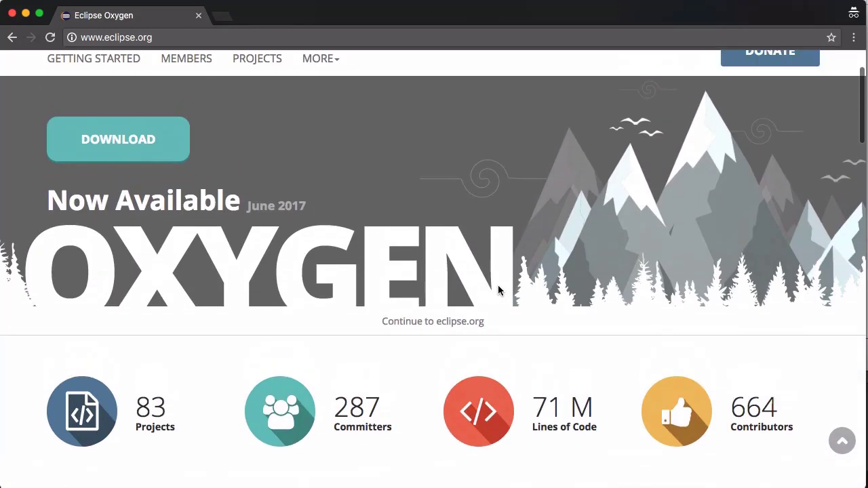
- Download eclipse-inst-mac64.tar.gz from the Eclipse installer mirror page
{"action": "left_click", "coordinate": [175, 141]}
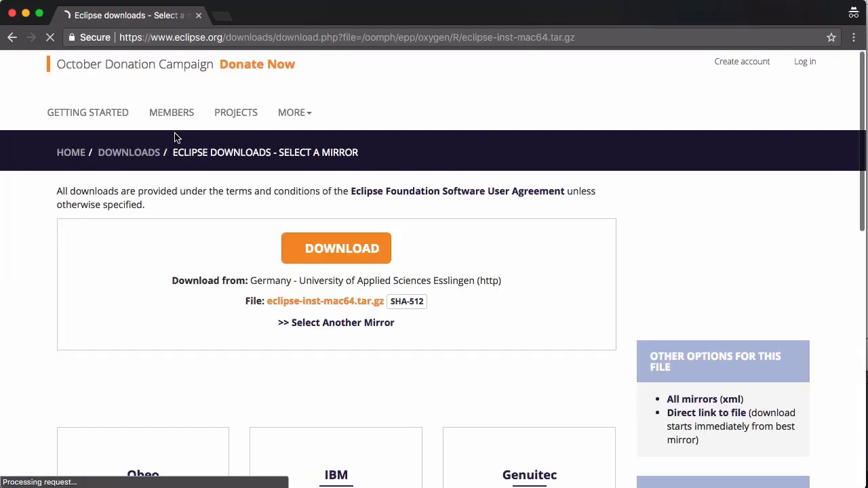
{"action": "scroll", "coordinate": [464, 239], "scroll_direction": "down", "scroll_amount": 2}
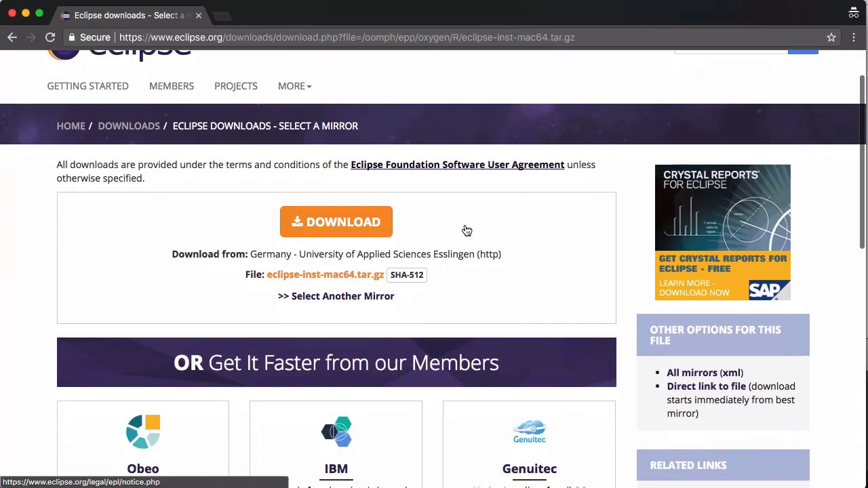
{"action": "scroll", "coordinate": [493, 188], "scroll_direction": "down", "scroll_amount": 6}
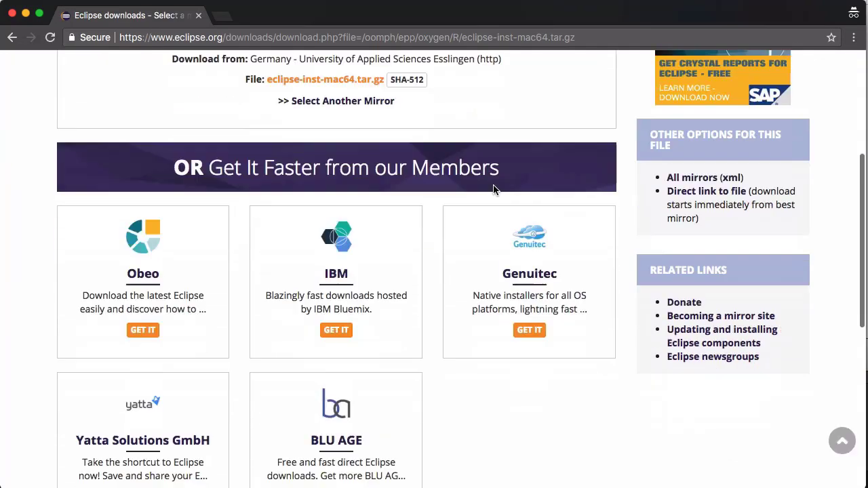
{"action": "scroll", "coordinate": [493, 190], "scroll_direction": "up", "scroll_amount": 5}
{"action": "scroll", "coordinate": [493, 187], "scroll_direction": "up", "scroll_amount": 1}
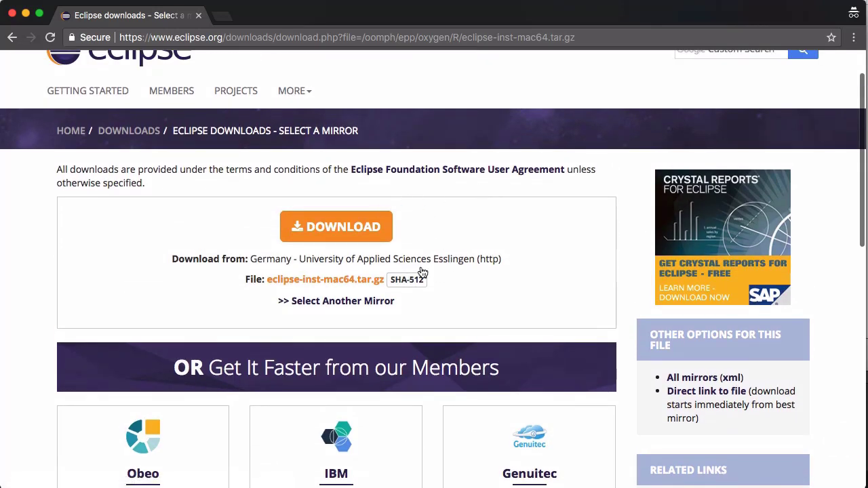
{"action": "left_click", "coordinate": [353, 232]}
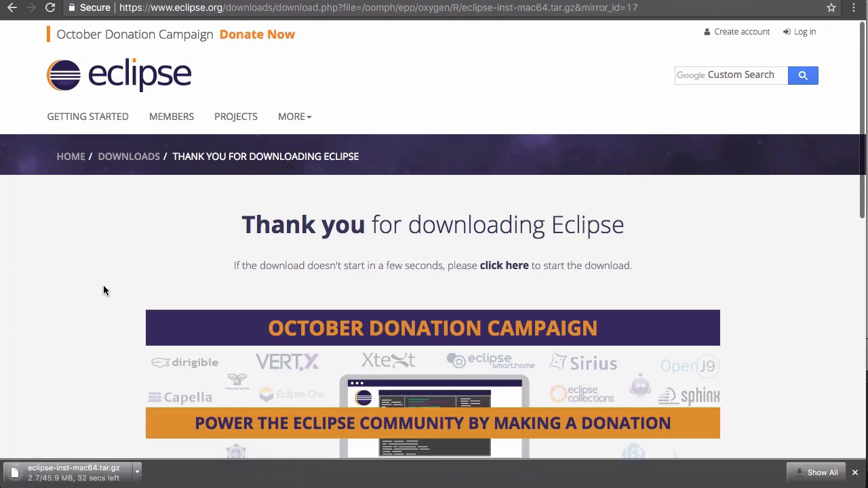
- Open the finished eclipse-inst-mac64.tar.gz download to expand it, then leave Chrome's full-screen view
{"action": "scroll", "coordinate": [90, 325], "scroll_direction": "down", "scroll_amount": 2}
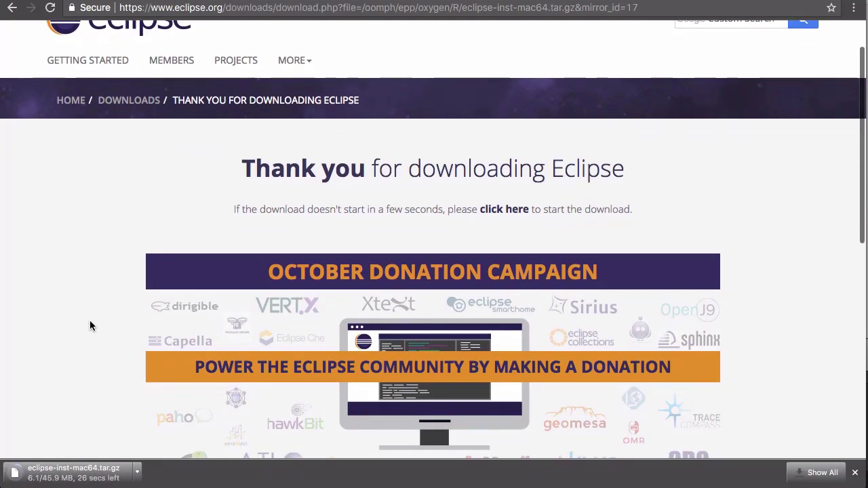
{"action": "scroll", "coordinate": [89, 326], "scroll_direction": "down", "scroll_amount": 1}
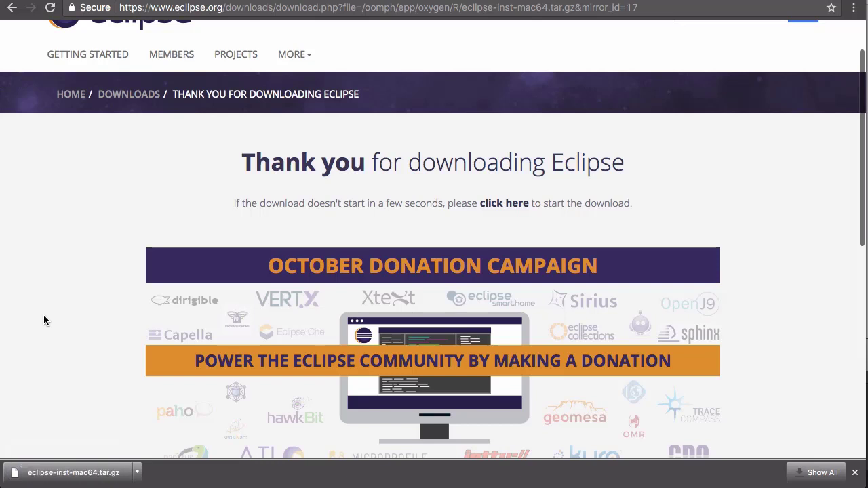
{"action": "left_click", "coordinate": [18, 474]}
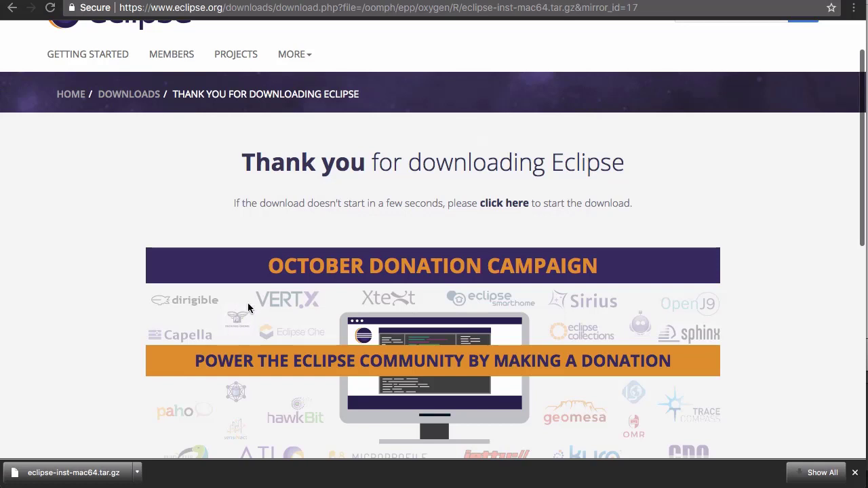
{"action": "key", "text": "ctrl+super+f"}
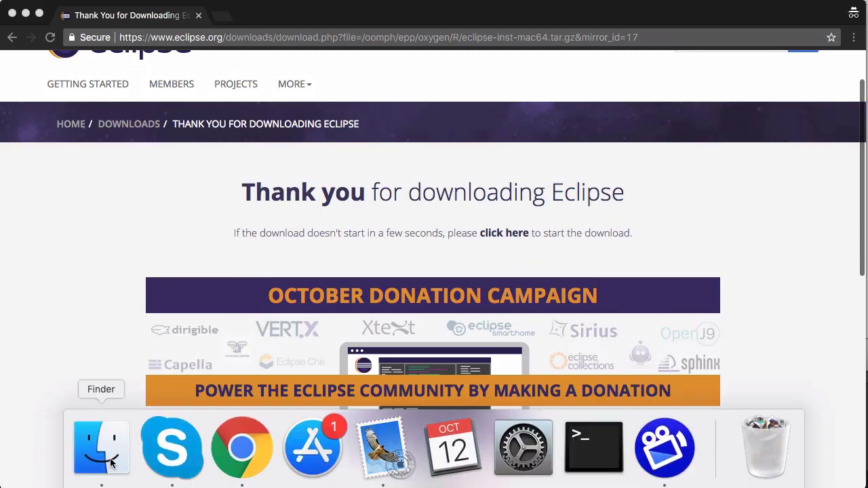
- Expand eclipse-inst-mac64.tar.gz in a Finder window showing Downloads, producing Eclipse Installer 3
{"action": "left_click", "coordinate": [101, 447]}
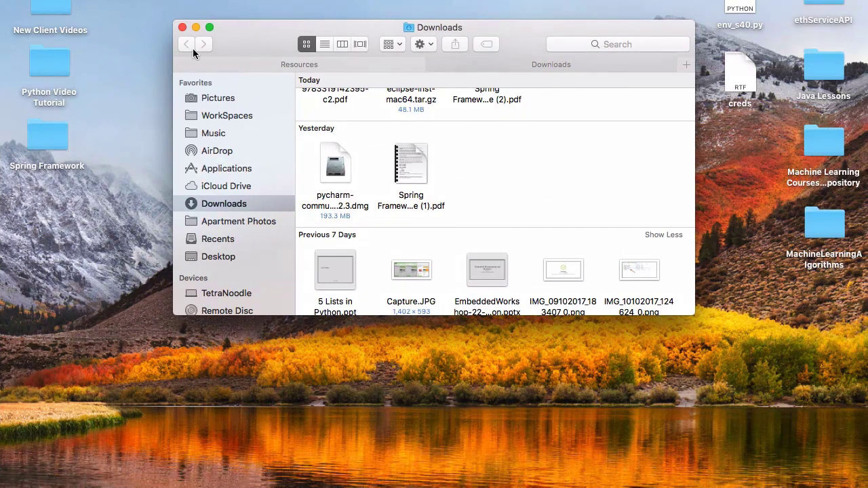
{"action": "left_click", "coordinate": [181, 27]}
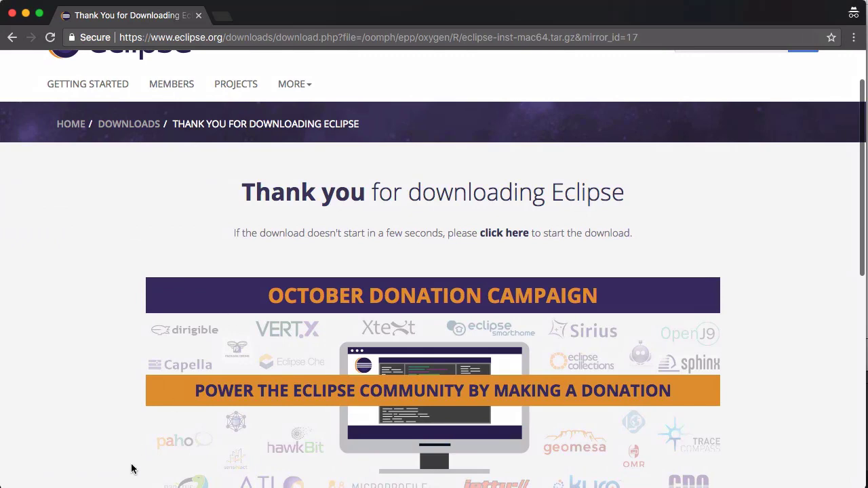
{"action": "left_click", "coordinate": [95, 468]}
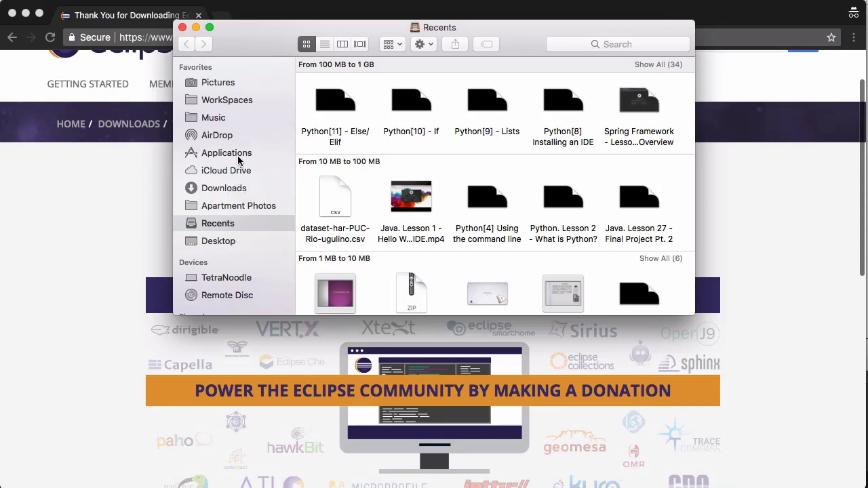
{"action": "left_click", "coordinate": [229, 188]}
{"action": "scroll", "coordinate": [339, 165], "scroll_direction": "up", "scroll_amount": 3}
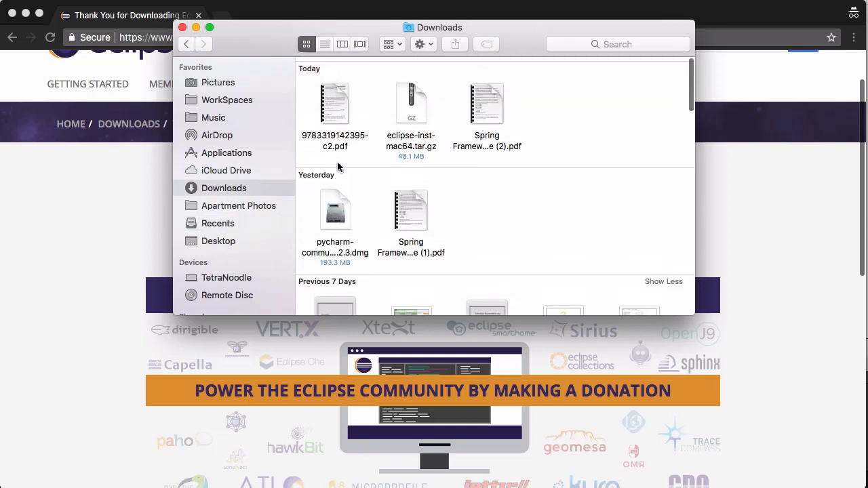
{"action": "double_click", "coordinate": [419, 119]}
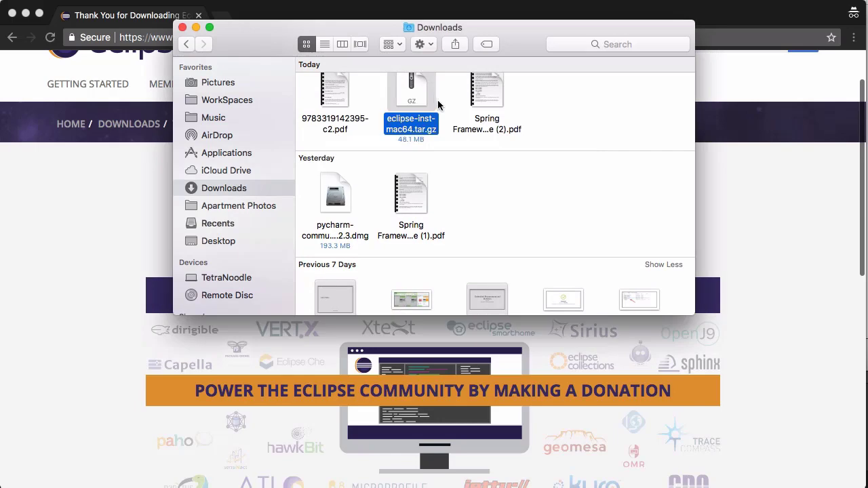
{"action": "scroll", "coordinate": [463, 178], "scroll_direction": "down", "scroll_amount": 3}
{"action": "scroll", "coordinate": [463, 178], "scroll_direction": "up", "scroll_amount": 4}
{"action": "scroll", "coordinate": [463, 174], "scroll_direction": "down", "scroll_amount": 1}
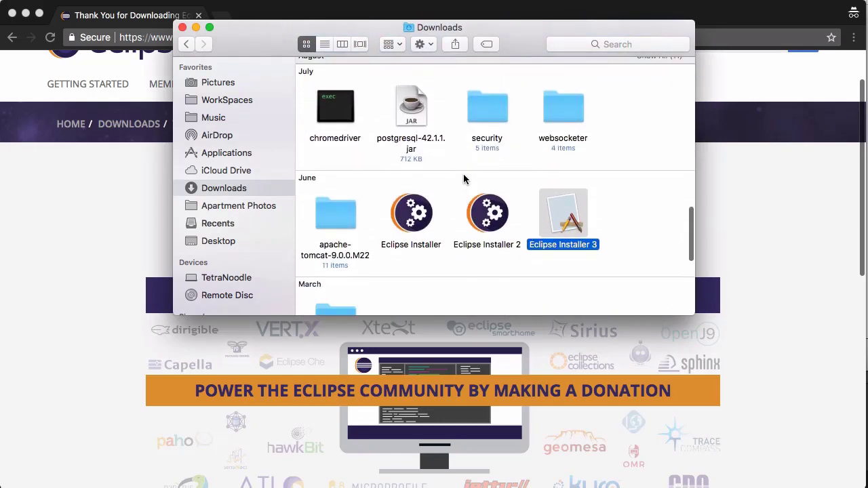
- Try launching Eclipse Installer 3 and cancel the open warning
{"action": "double_click", "coordinate": [561, 222]}
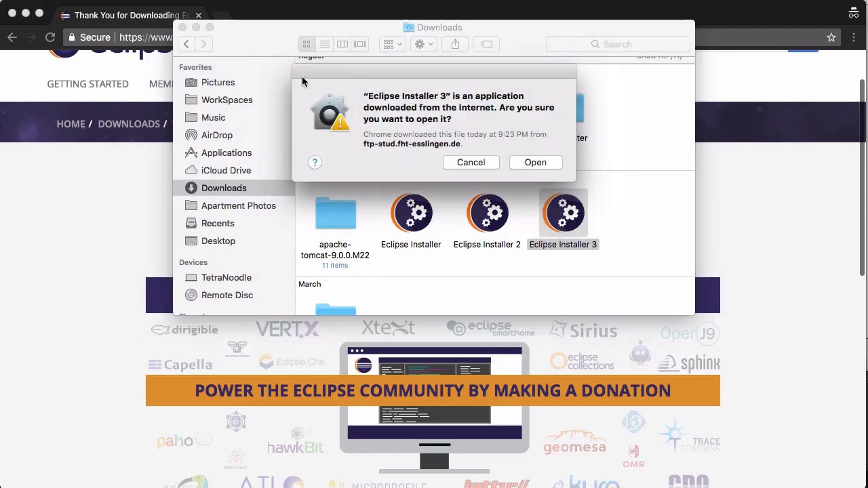
{"action": "left_click", "coordinate": [473, 163]}
{"action": "left_click", "coordinate": [614, 278]}
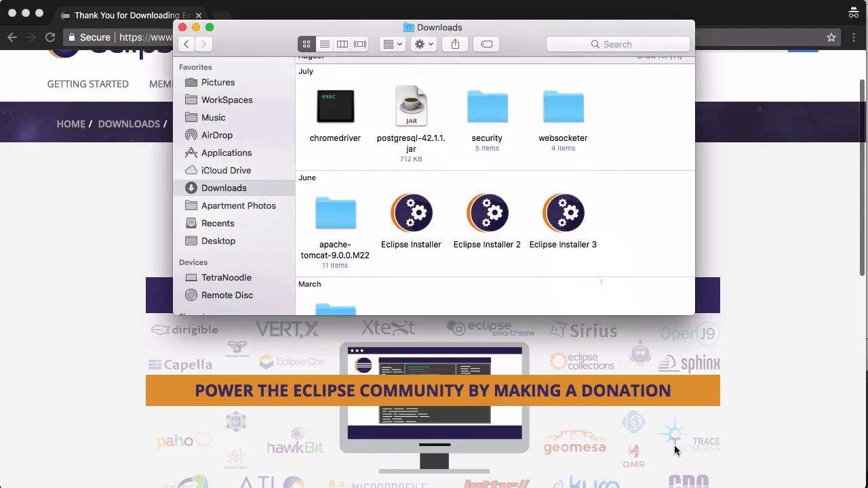
- Trash Eclipse Installer 3 and Eclipse Installer 2, then select the original Eclipse Installer
{"action": "scroll", "coordinate": [628, 266], "scroll_direction": "down", "scroll_amount": 5}
{"action": "scroll", "coordinate": [628, 267], "scroll_direction": "up", "scroll_amount": 5}
{"action": "left_click", "coordinate": [563, 214]}
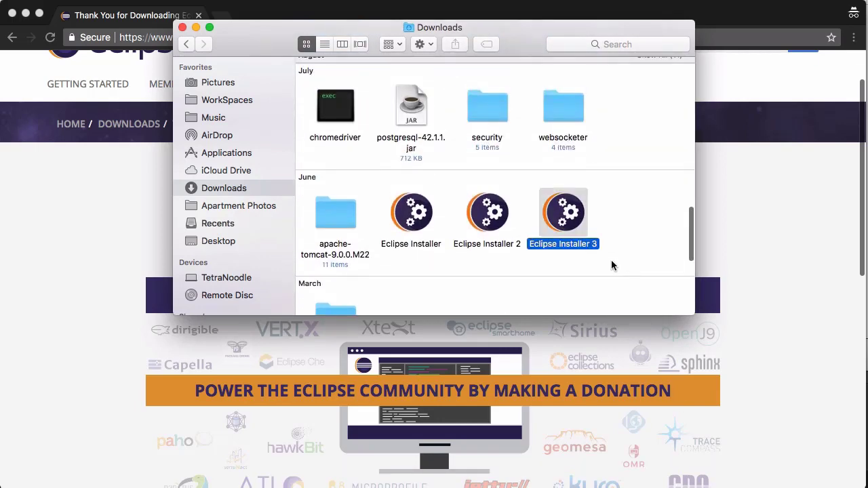
{"action": "left_click_drag", "start_coordinate": [563, 213], "coordinate": [767, 446]}
{"action": "left_click_drag", "start_coordinate": [487, 216], "coordinate": [744, 414]}
{"action": "scroll", "coordinate": [573, 247], "scroll_direction": "down", "scroll_amount": 2}
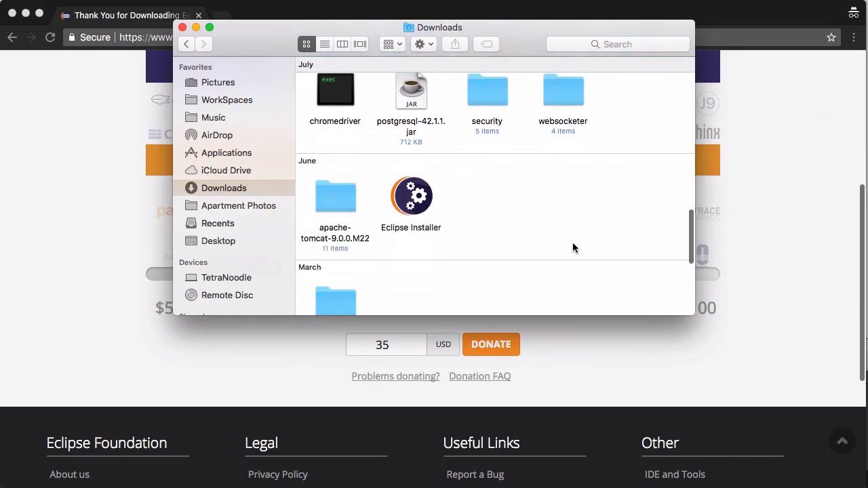
{"action": "left_click", "coordinate": [440, 192]}
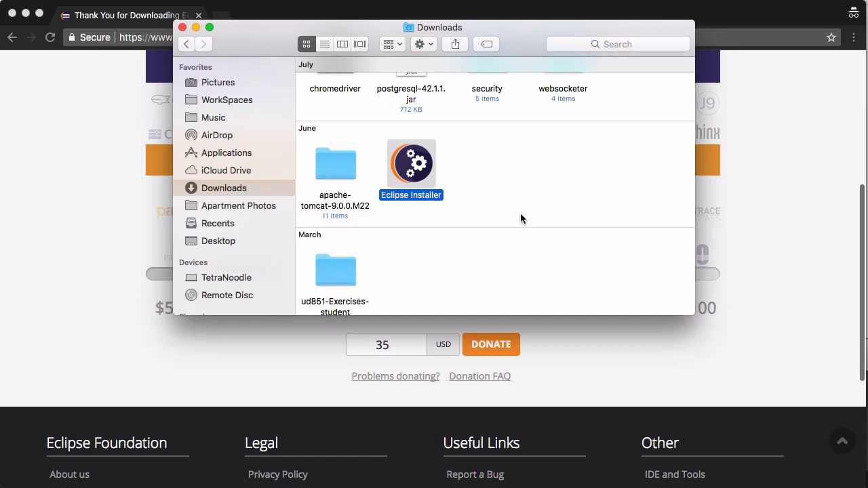
- Run Eclipse Installer from Downloads and choose the Eclipse IDE for Java EE Developers package
{"action": "double_click", "coordinate": [418, 168]}
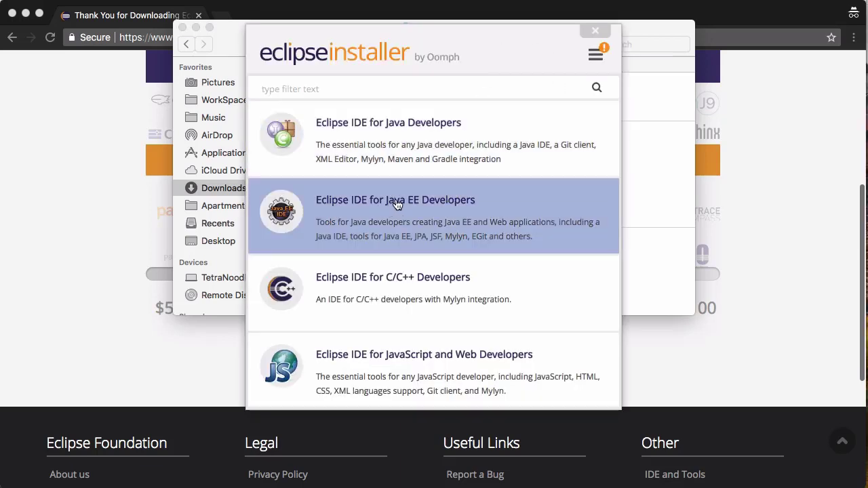
{"action": "left_click", "coordinate": [445, 214]}
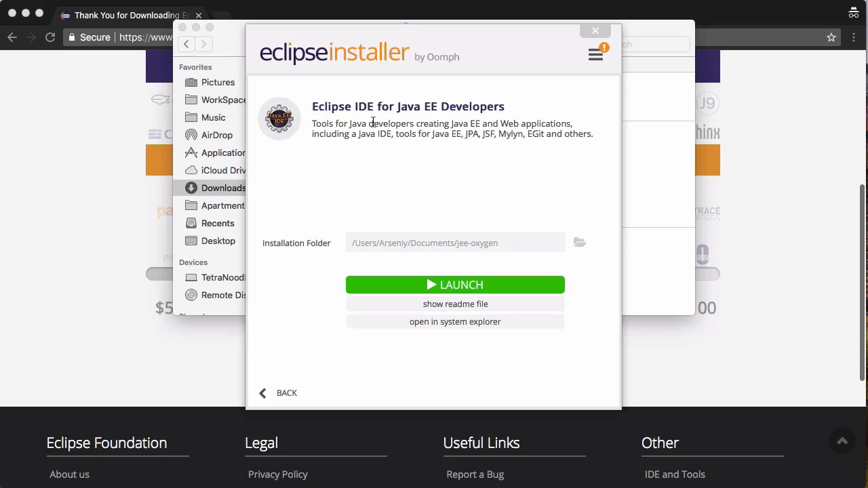
- Launch the newly installed Eclipse Oxygen.1a Java EE IDE from the installation page
{"action": "left_click", "coordinate": [447, 283]}
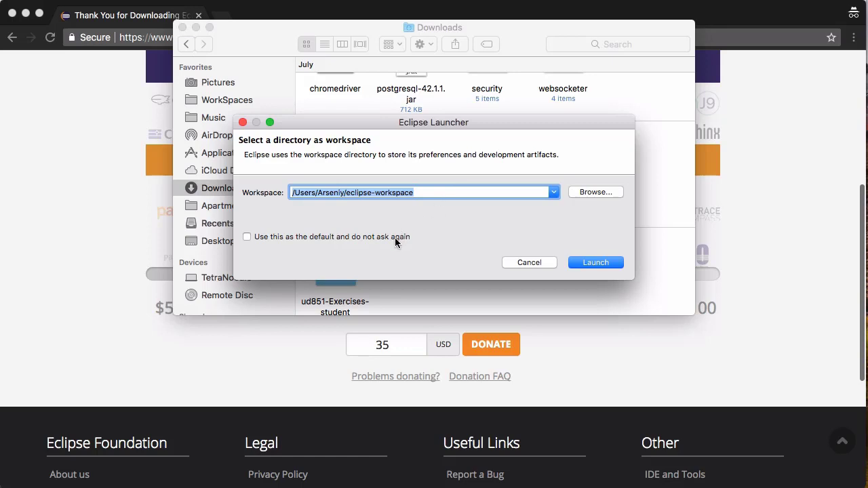
- Launch Eclipse in the default eclipse-workspace, opening the workbench with class2.java
{"action": "left_click", "coordinate": [581, 263]}
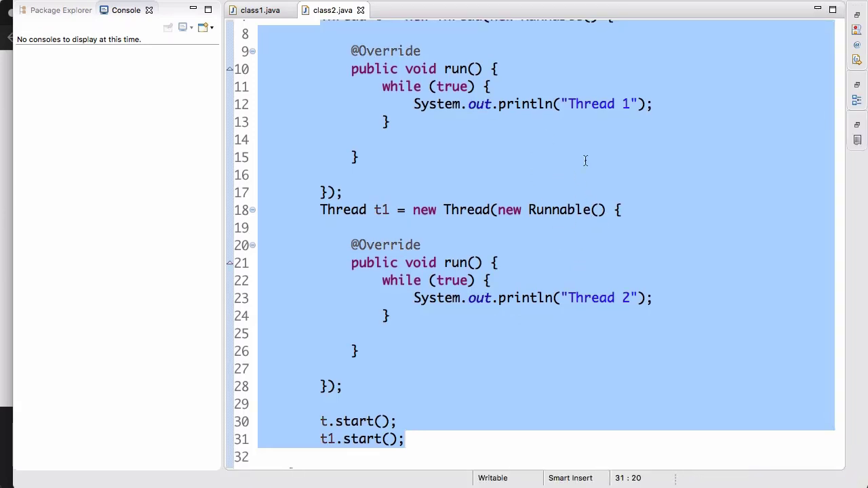
- Clear the selected main code, then delete project1 with its disk contents, discarding unsaved changes
{"action": "key", "text": "BackSpace"}
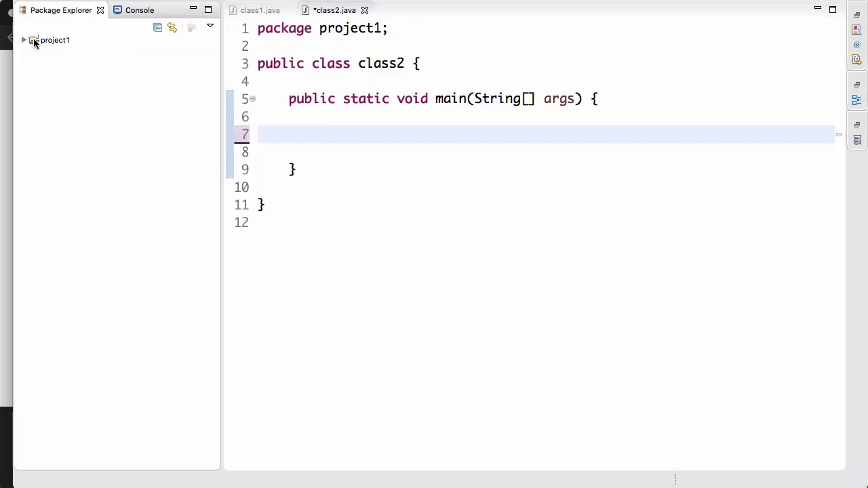
{"action": "left_click", "coordinate": [35, 41]}
{"action": "right_click", "coordinate": [66, 44]}
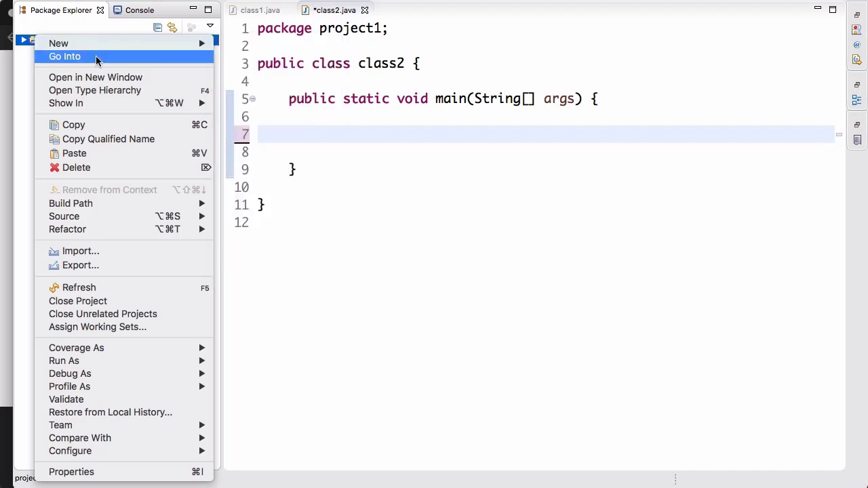
{"action": "left_click", "coordinate": [78, 168]}
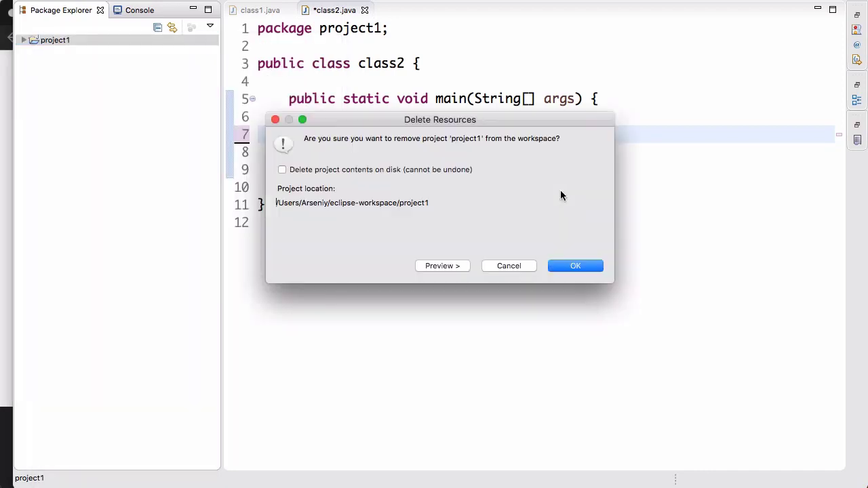
{"action": "left_click", "coordinate": [418, 175]}
{"action": "left_click", "coordinate": [586, 268]}
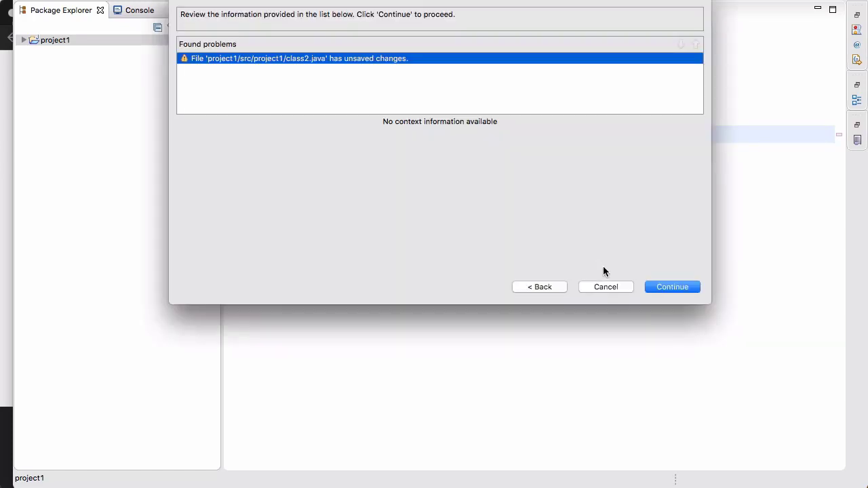
{"action": "left_click", "coordinate": [682, 289]}
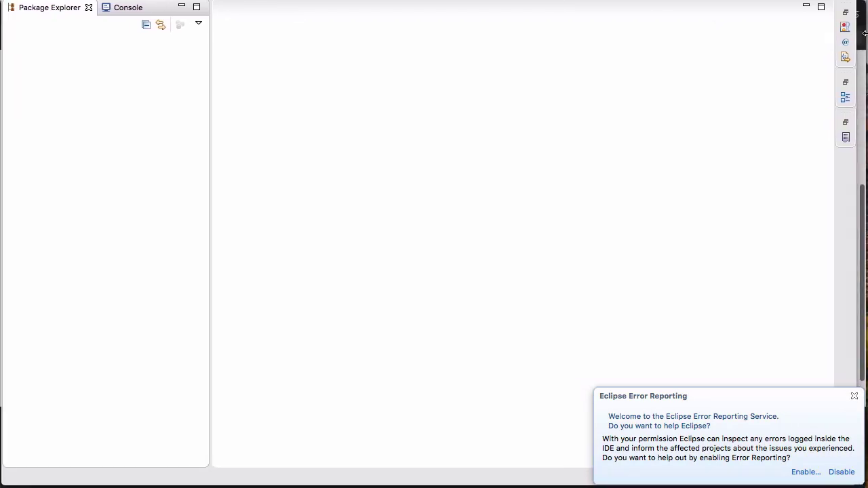
- Stretch the window to the screen edge, close Error Reporting, and select Java EE (default) under Open Perspective
{"action": "left_click_drag", "start_coordinate": [857, 37], "coordinate": [866, 414]}
{"action": "left_click", "coordinate": [854, 396]}
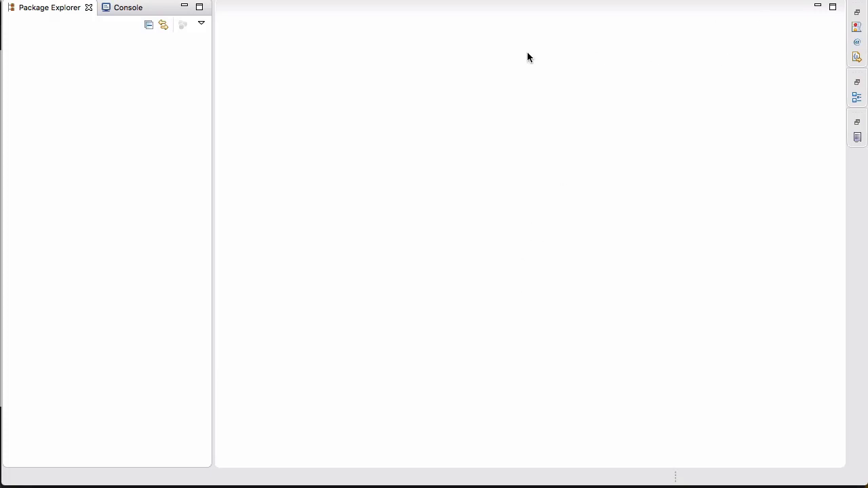
{"action": "left_click", "coordinate": [413, 1]}
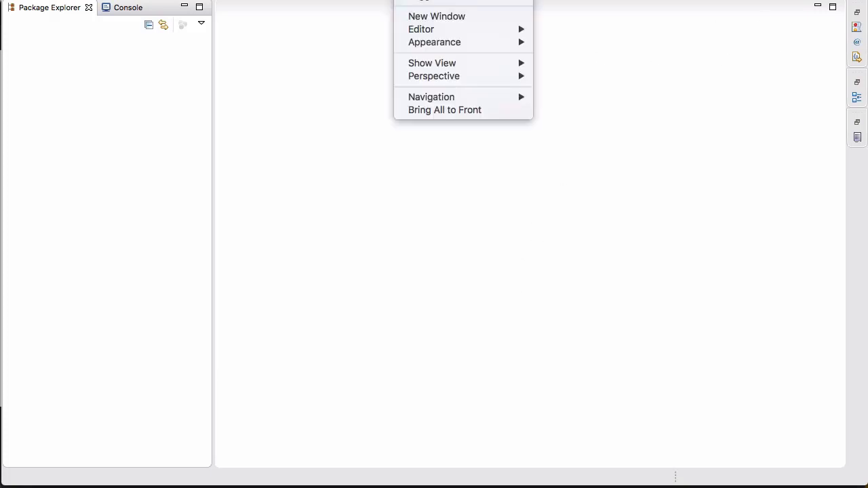
{"action": "mouse_move", "coordinate": [450, 75]}
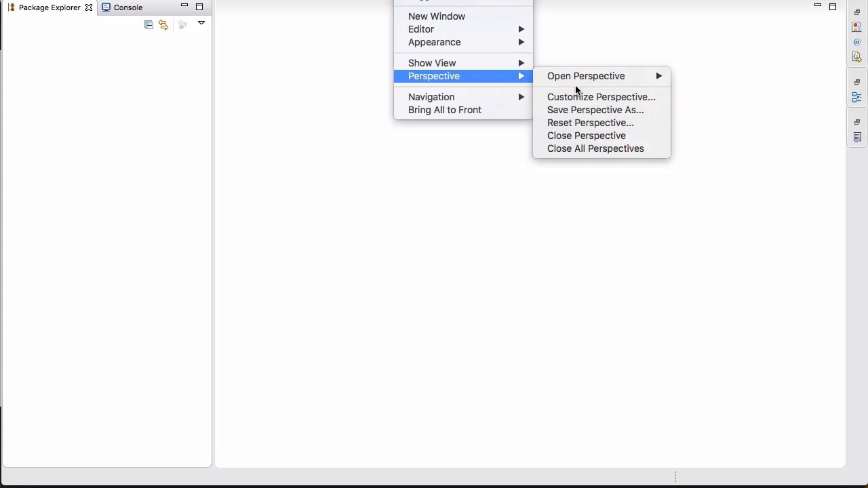
{"action": "mouse_move", "coordinate": [585, 77]}
{"action": "left_click", "coordinate": [708, 114]}
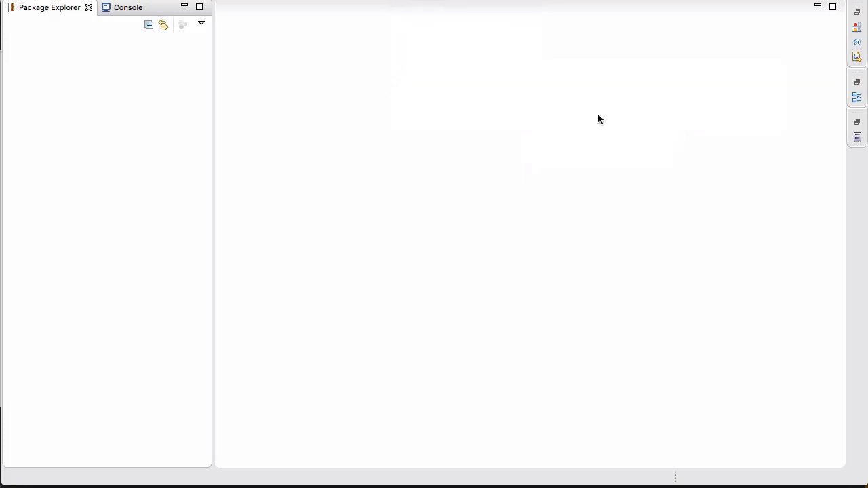
{"action": "left_click", "coordinate": [395, 60]}
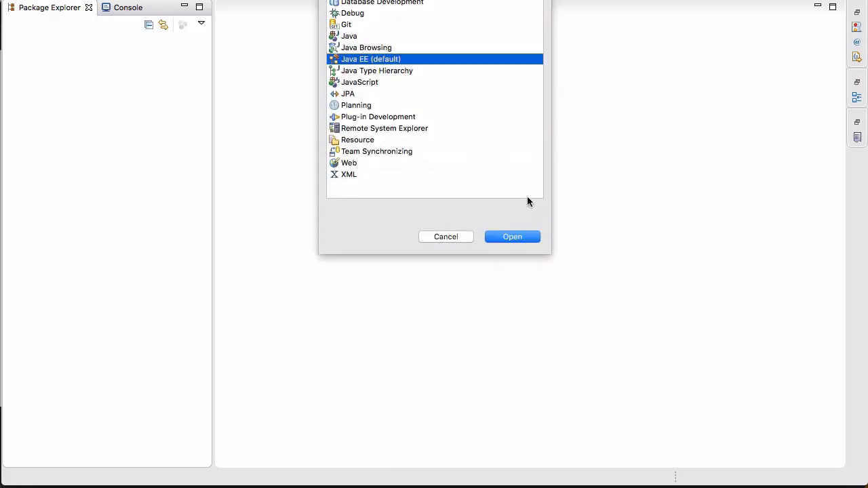
- Open Java EE, minimize the Markers and Outline/Task List stacks, and reach File > New > Maven Project
{"action": "left_click", "coordinate": [518, 234]}
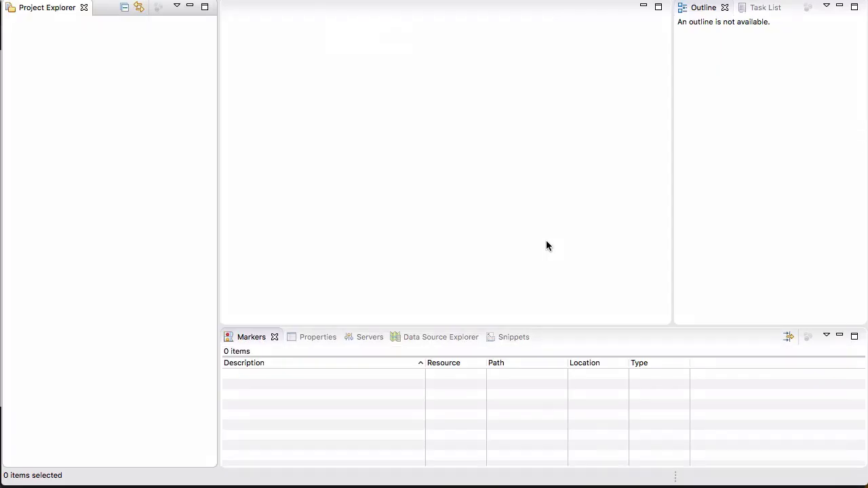
{"action": "left_click", "coordinate": [839, 335]}
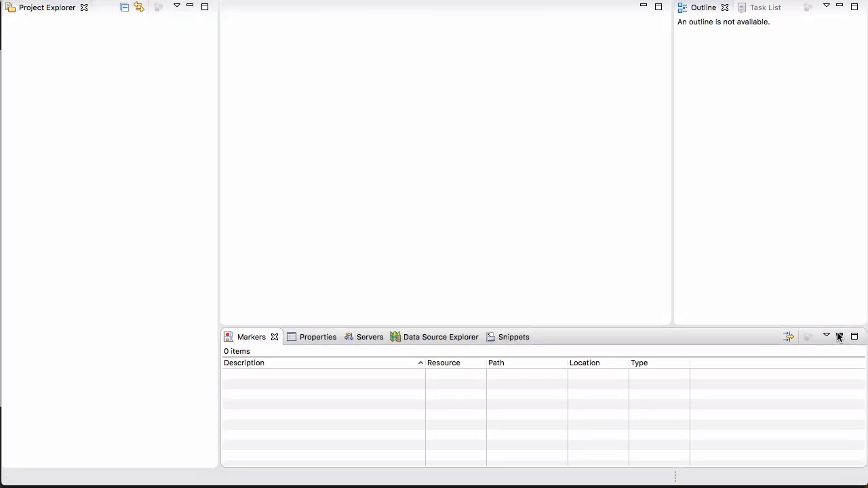
{"action": "left_click", "coordinate": [819, 6]}
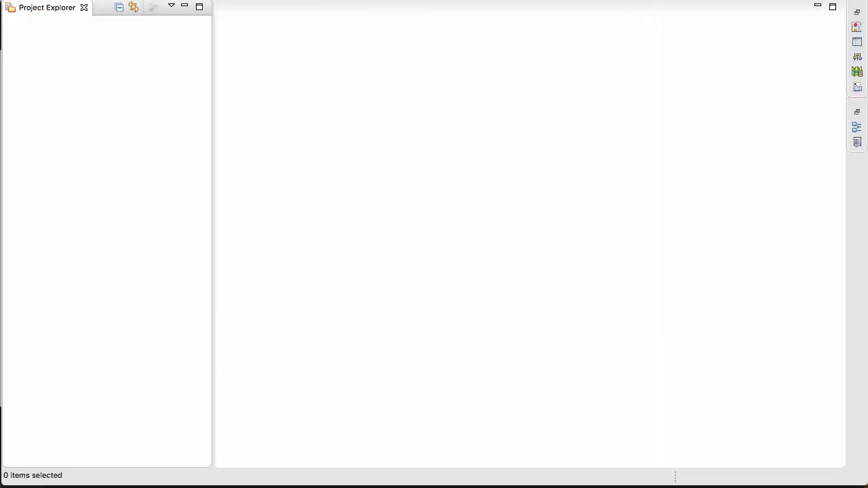
{"action": "left_click", "coordinate": [94, 8]}
{"action": "mouse_move", "coordinate": [101, 23]}
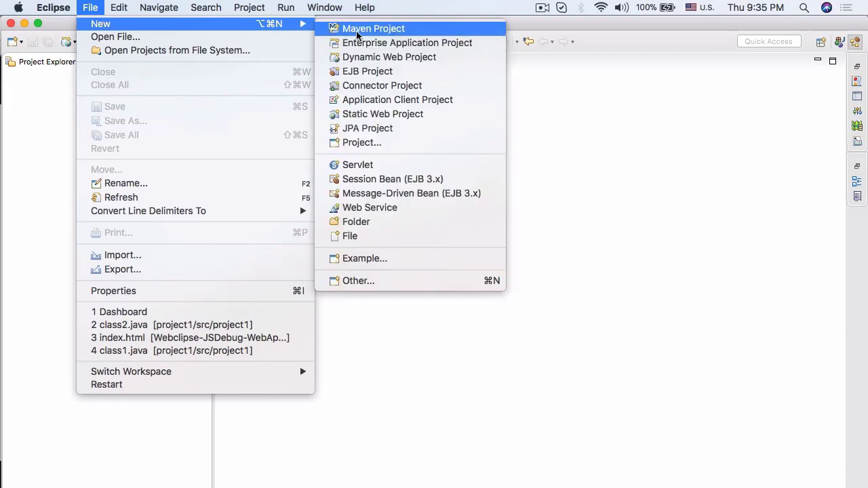